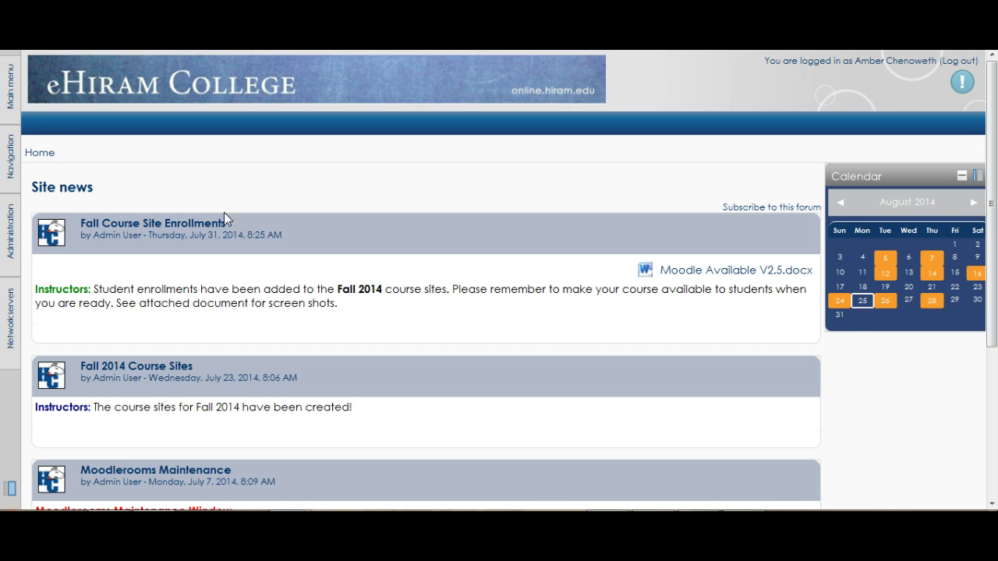
From the Navigation dock under My courses > Miscellaneous, open the instructor's test course.
click(6, 163)
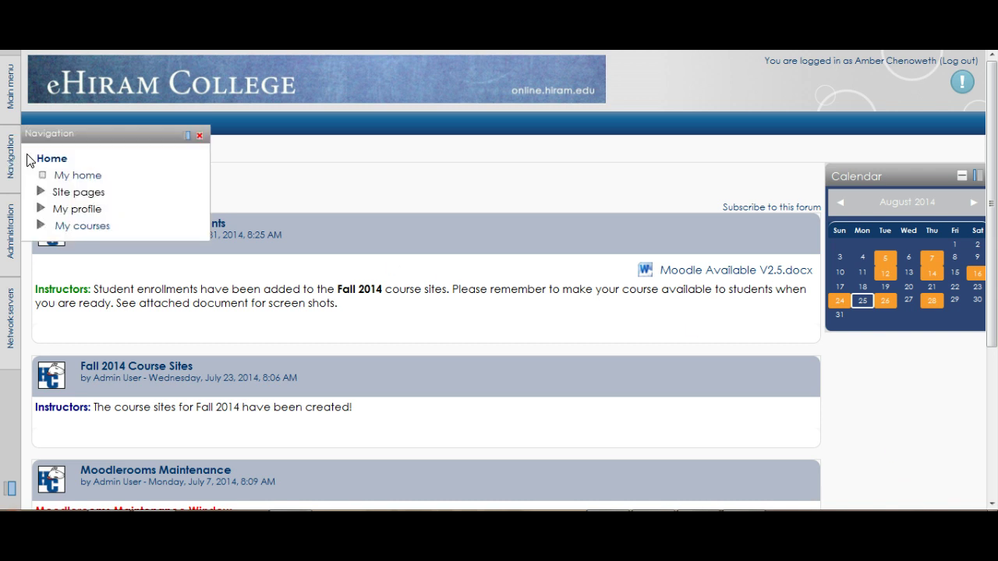
click(42, 226)
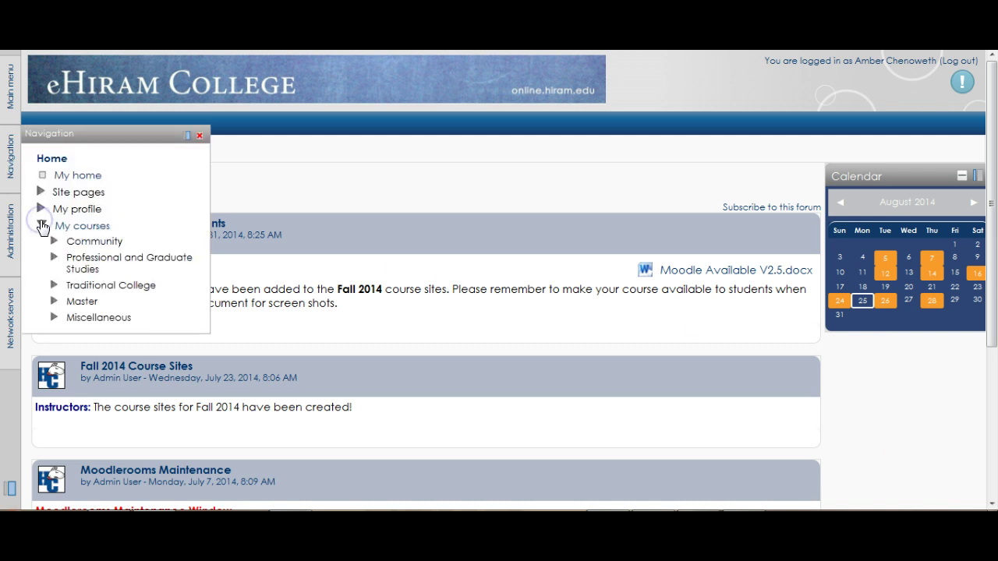
click(55, 317)
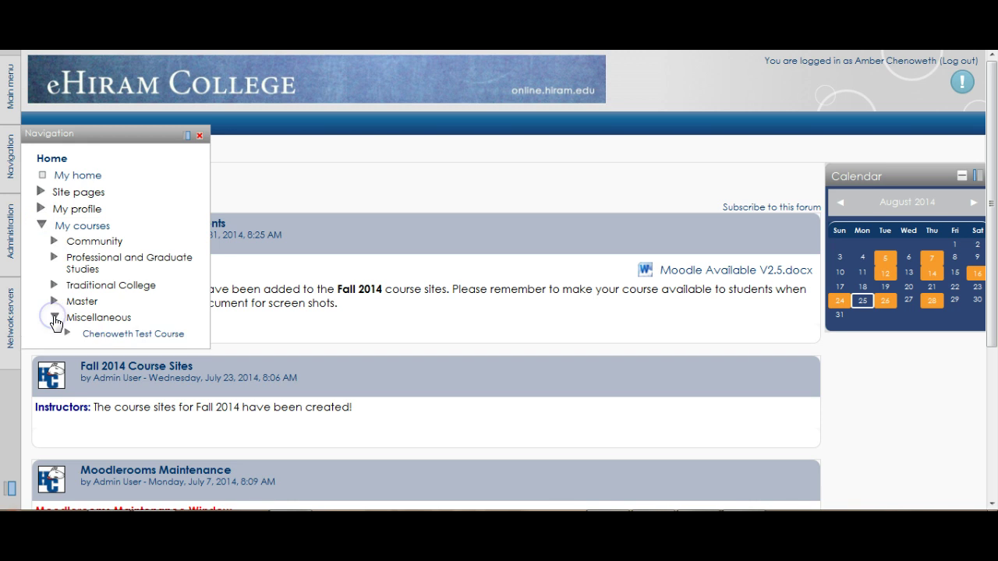
click(123, 335)
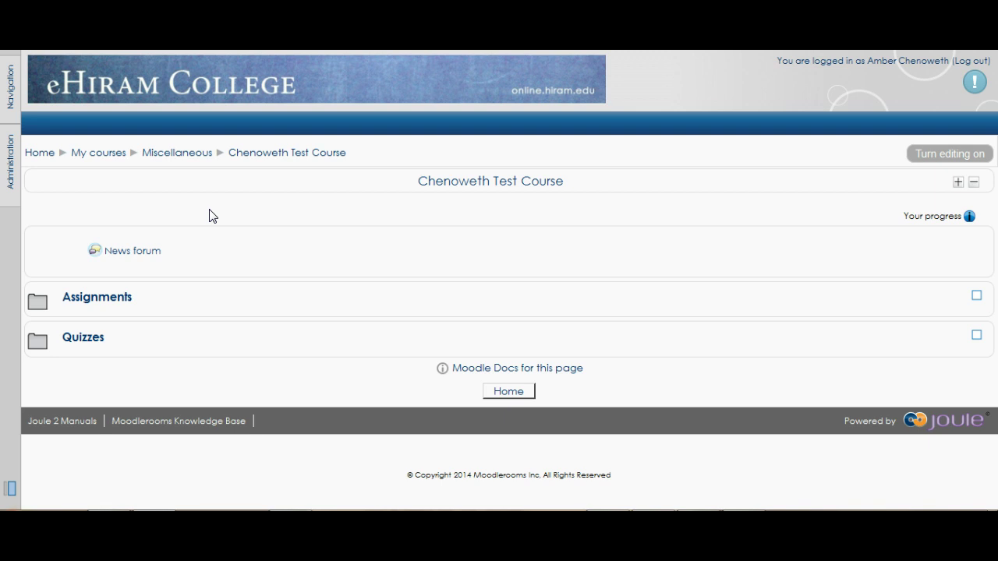
With editing turned on, retitle the News forum to 'COURSE ANNOUNCEMENTS'.
click(941, 156)
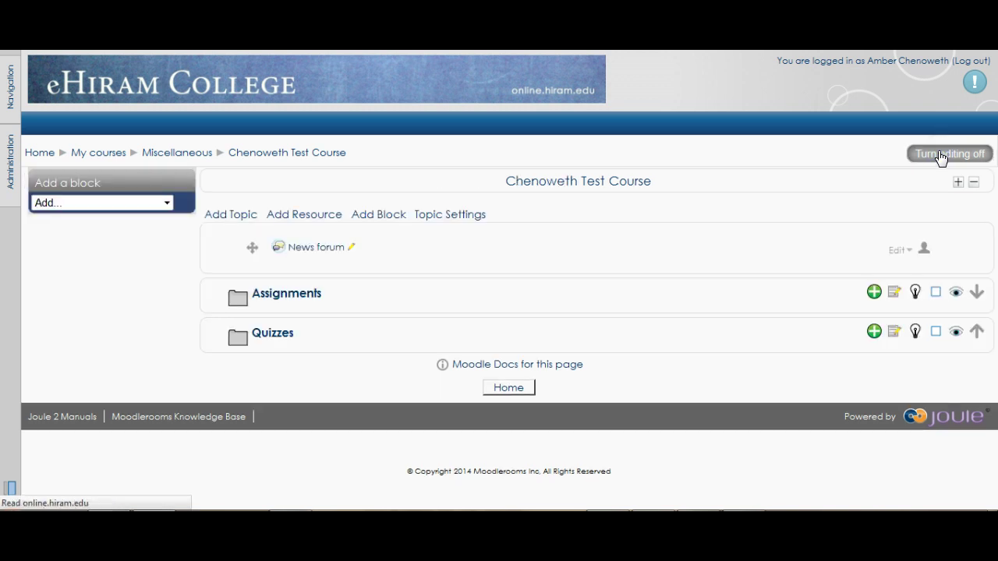
click(352, 248)
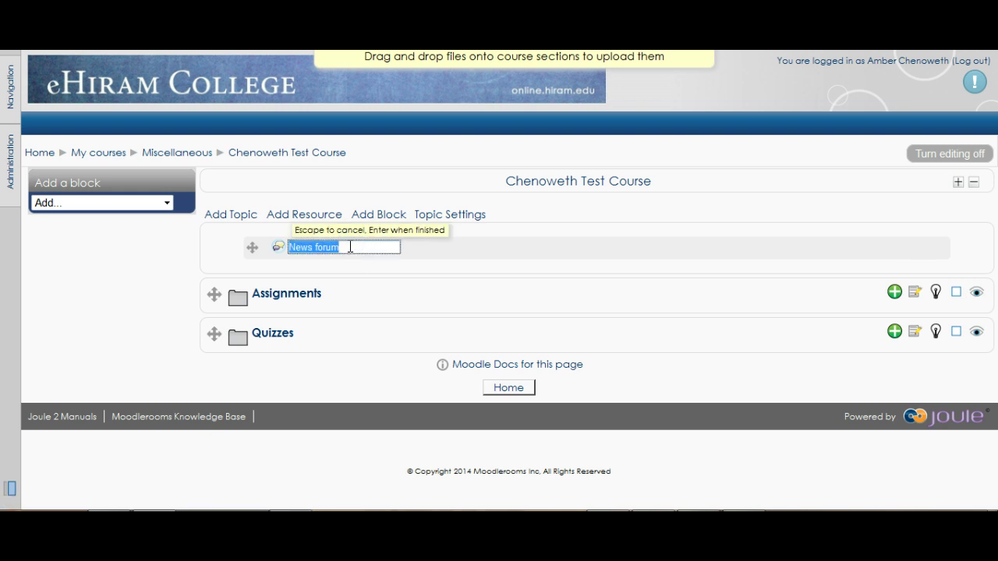
text(C)
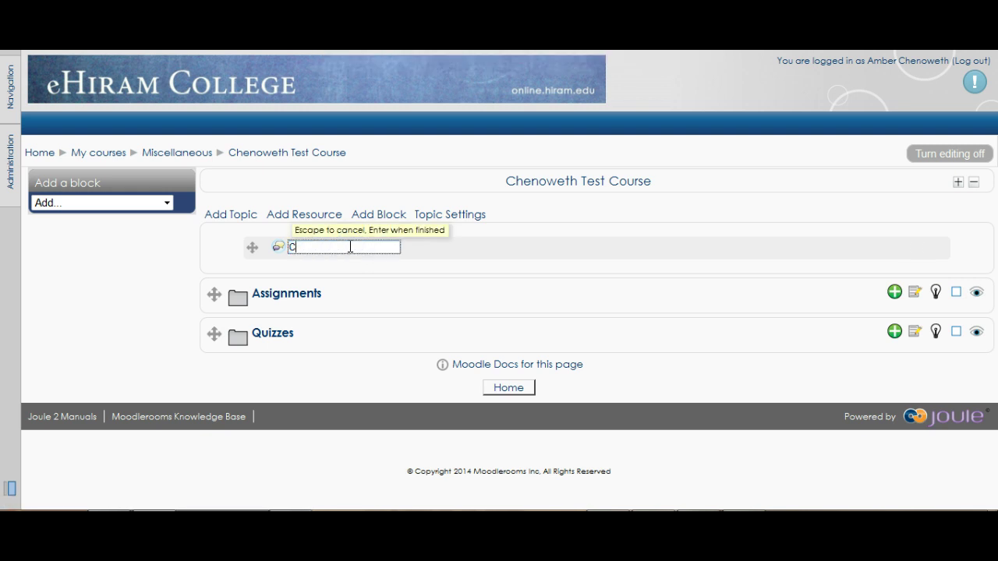
text(OURSE ANNOUNCEMENTS)
key(Return)
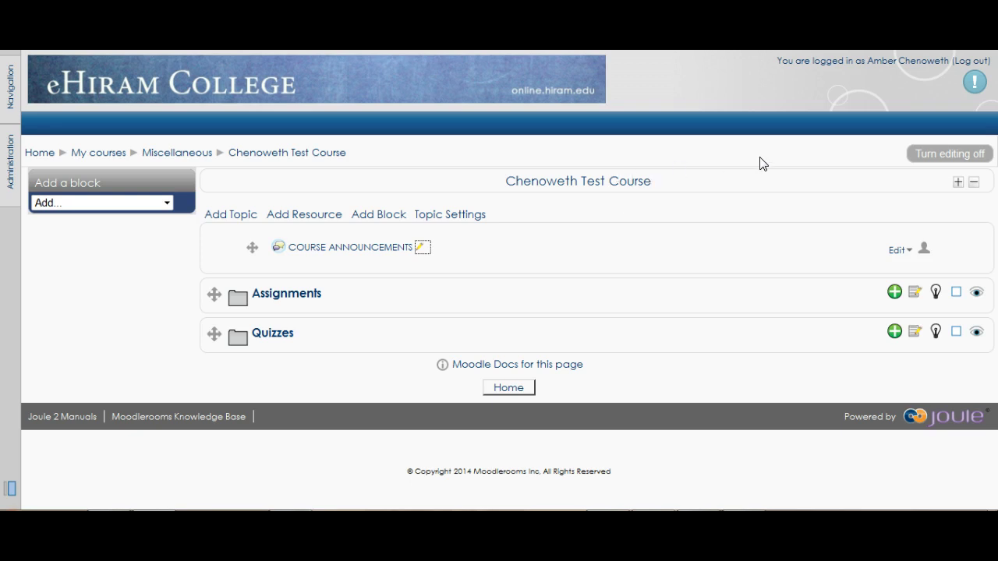
Turn editing off and open the COURSE ANNOUNCEMENTS forum's discussion list.
click(935, 162)
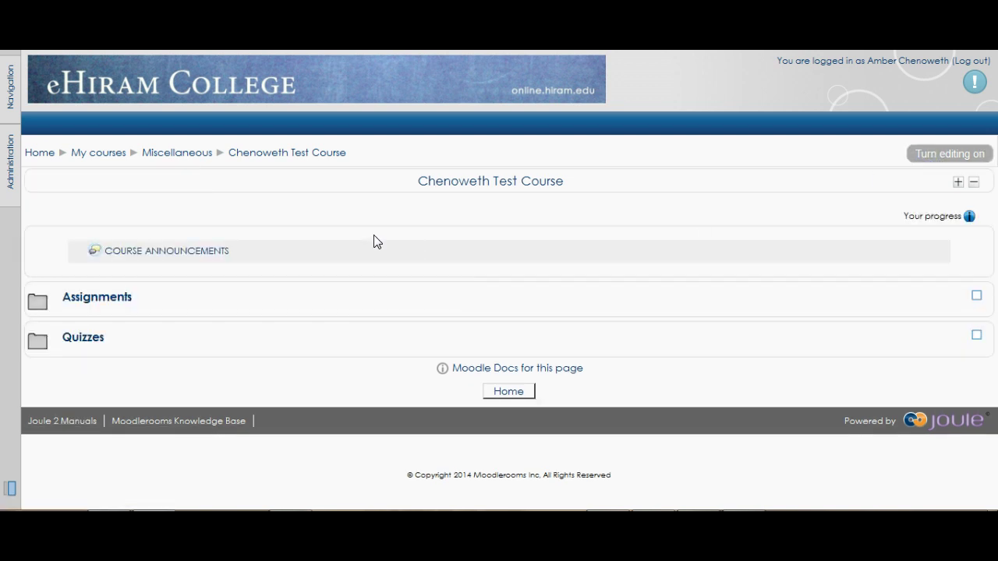
click(180, 253)
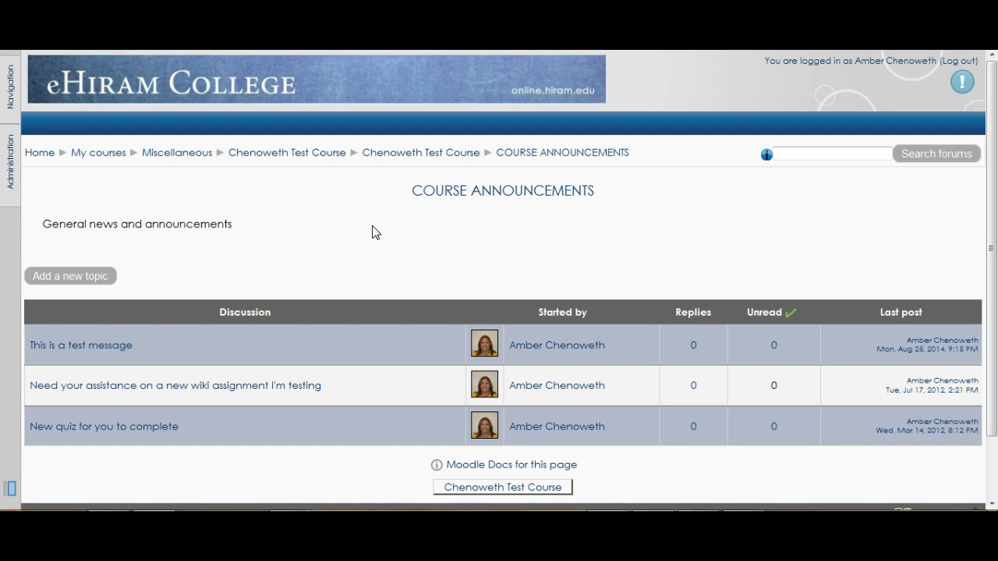
Start a new topic with subject 'Test announcement' and a message explaining announcements arrive by email.
click(77, 278)
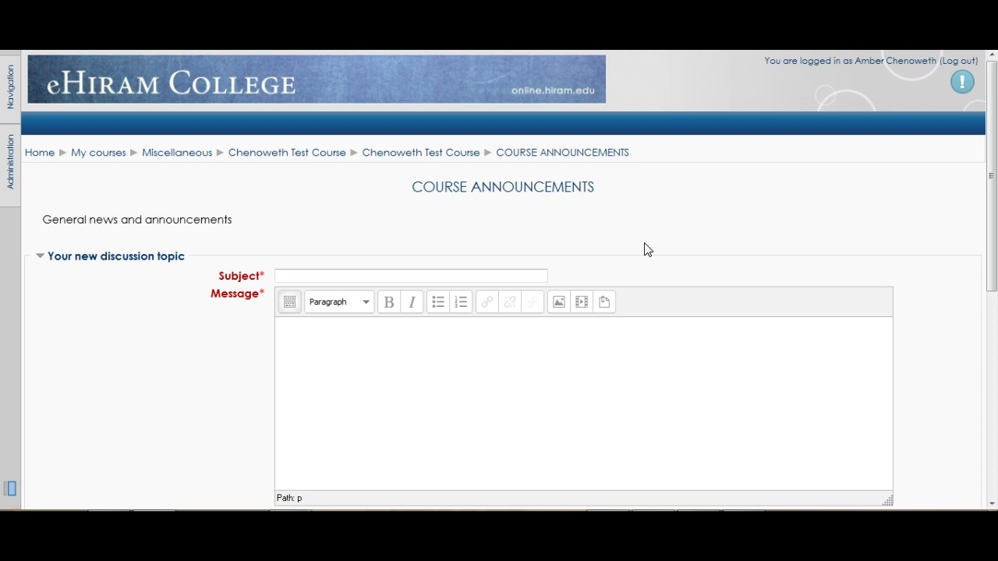
scroll(644, 250, down, 1)
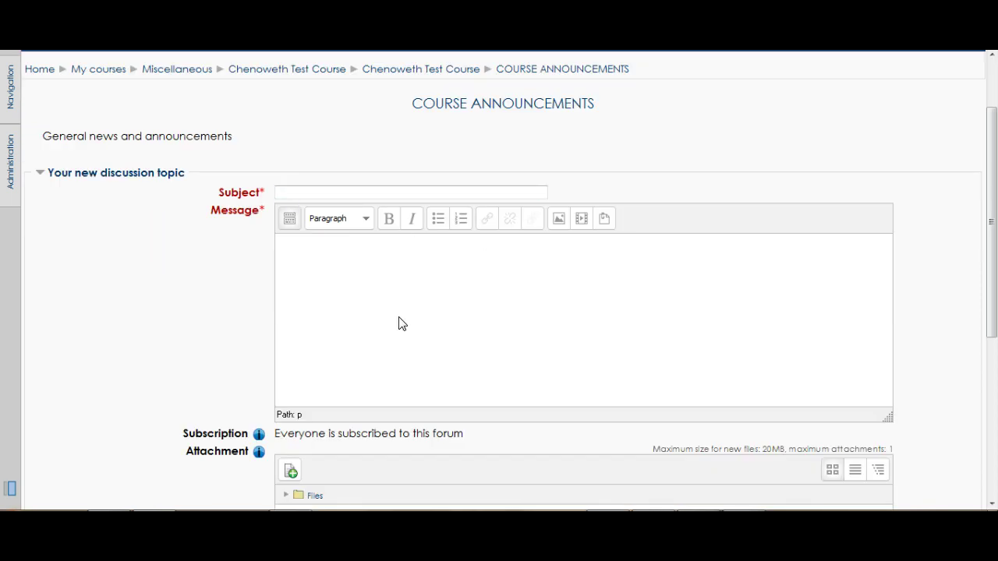
click(286, 189)
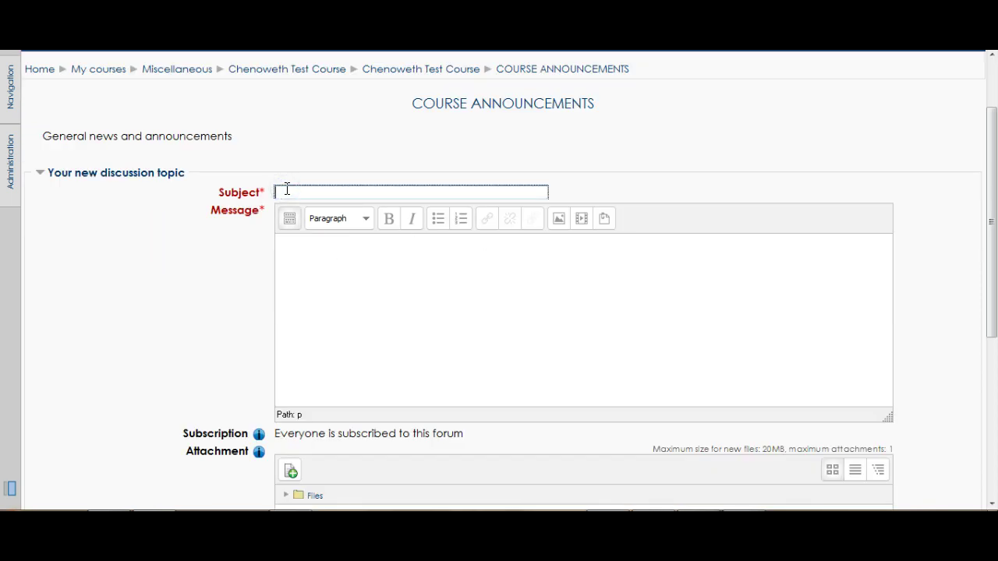
text(Test announcement)
key(Tab)
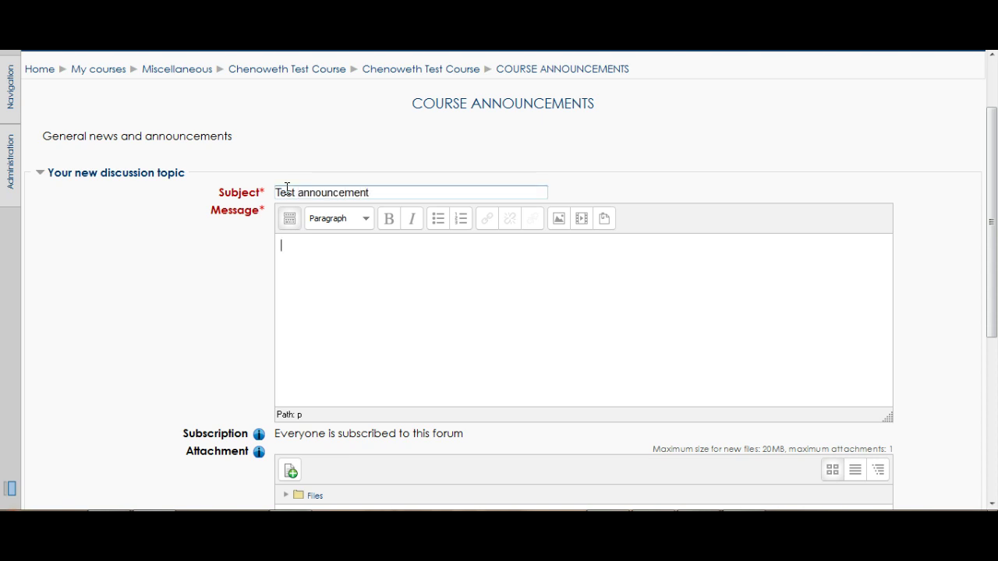
text(I am testing out this announc)
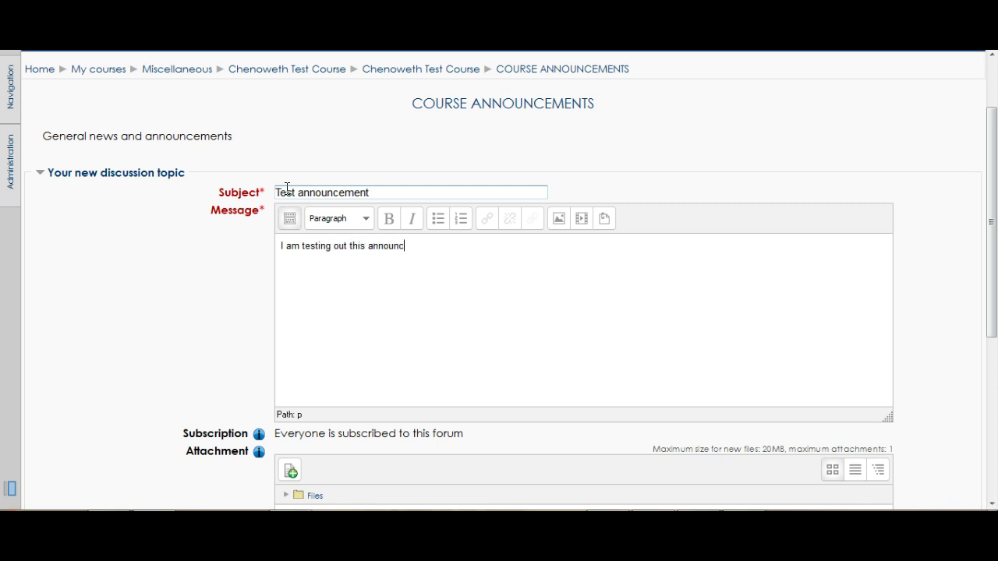
text(ement feature in moodle. )
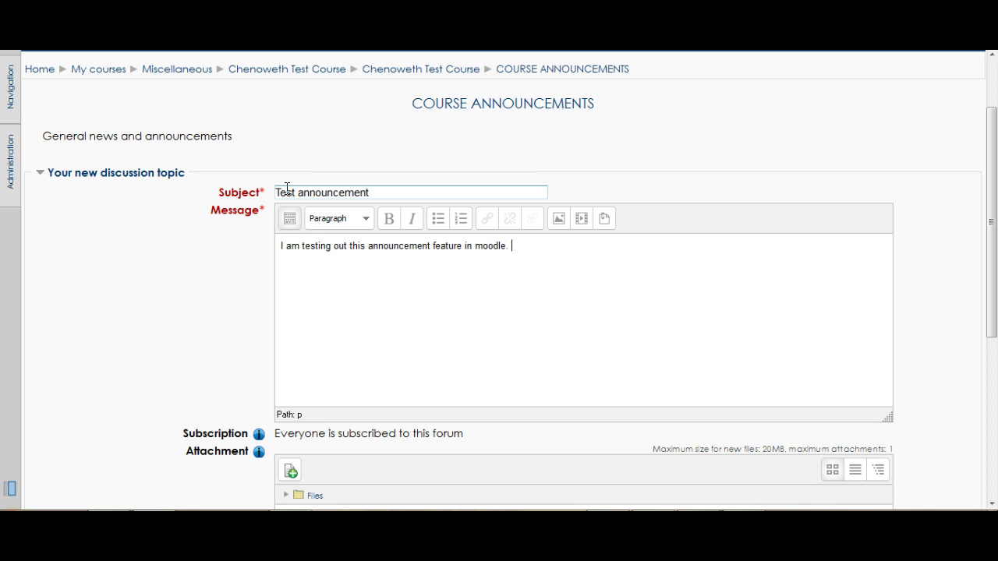
text(You will receive these annou)
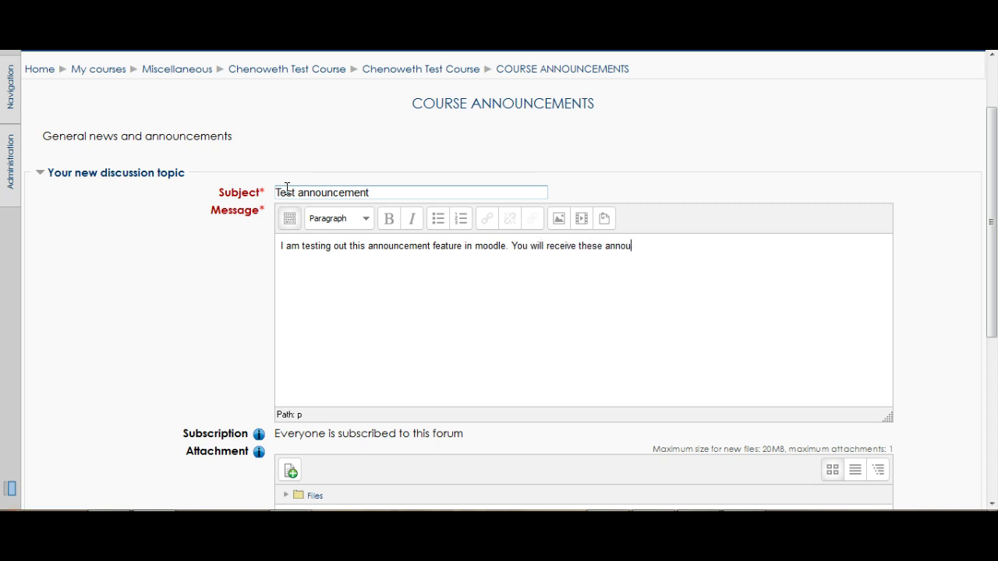
text(ncements in your email and they wil)
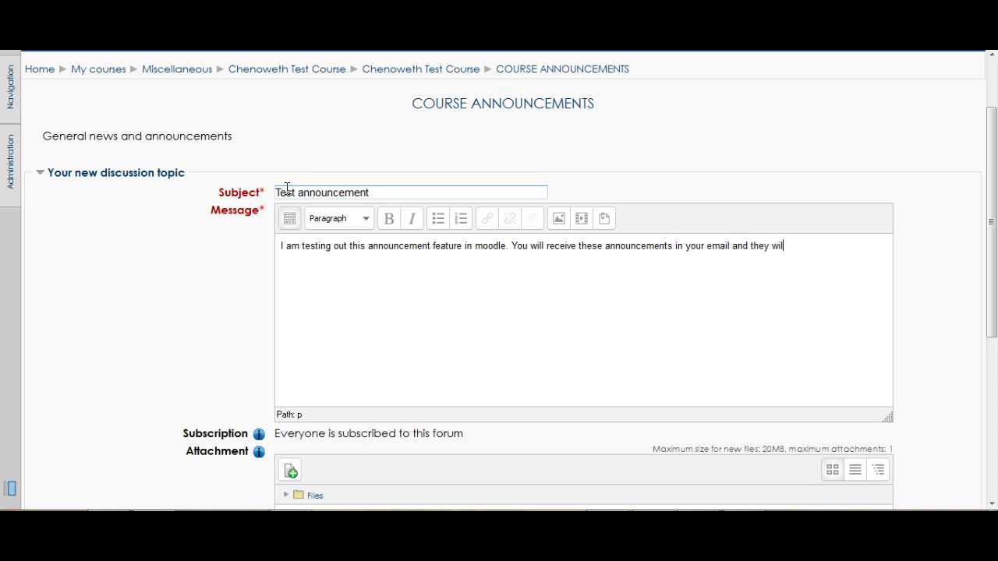
text(l also be visible on moodle.)
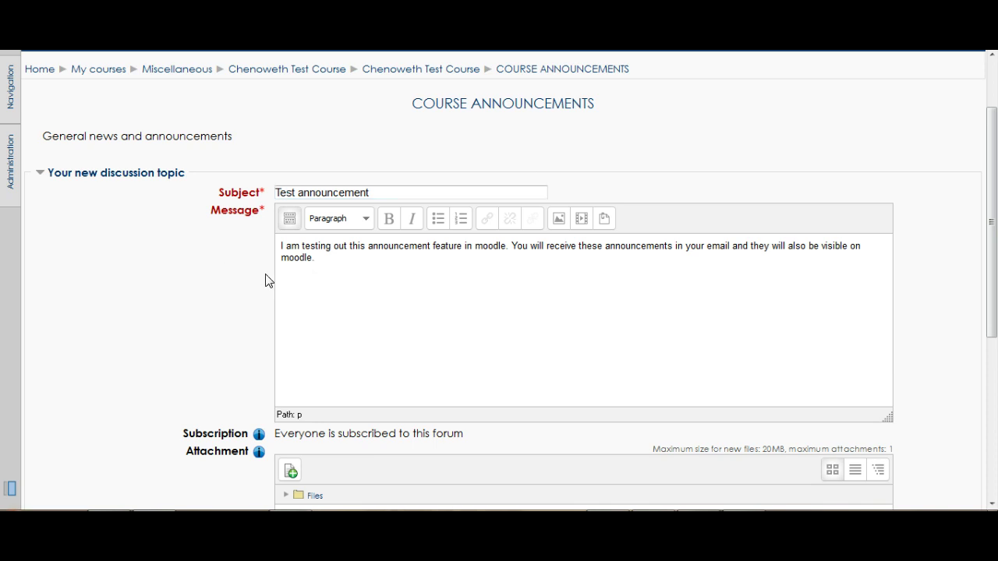
Post the 'Test announcement' topic to the COURSE ANNOUNCEMENTS forum.
scroll(265, 280, down, 1)
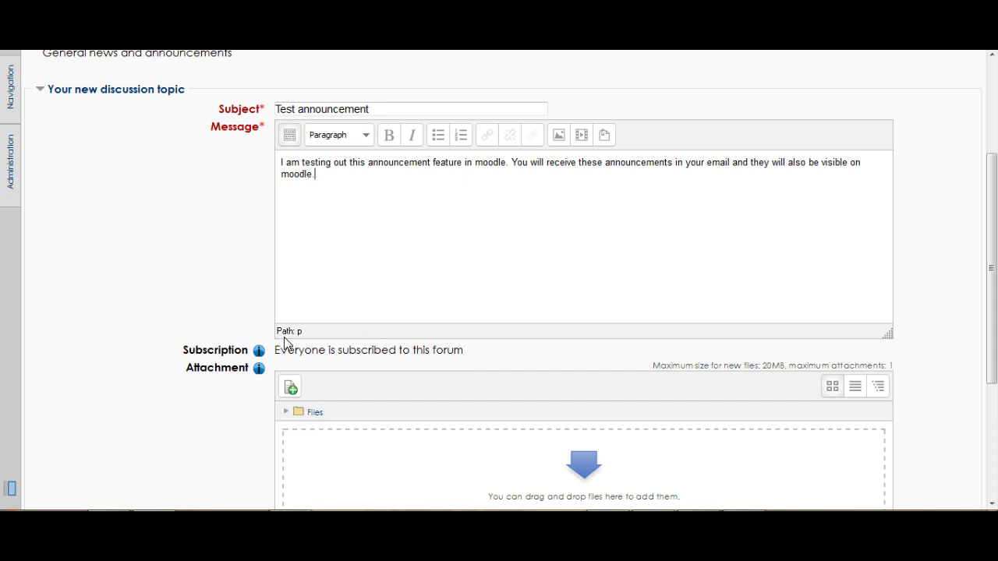
scroll(285, 344, down, 2)
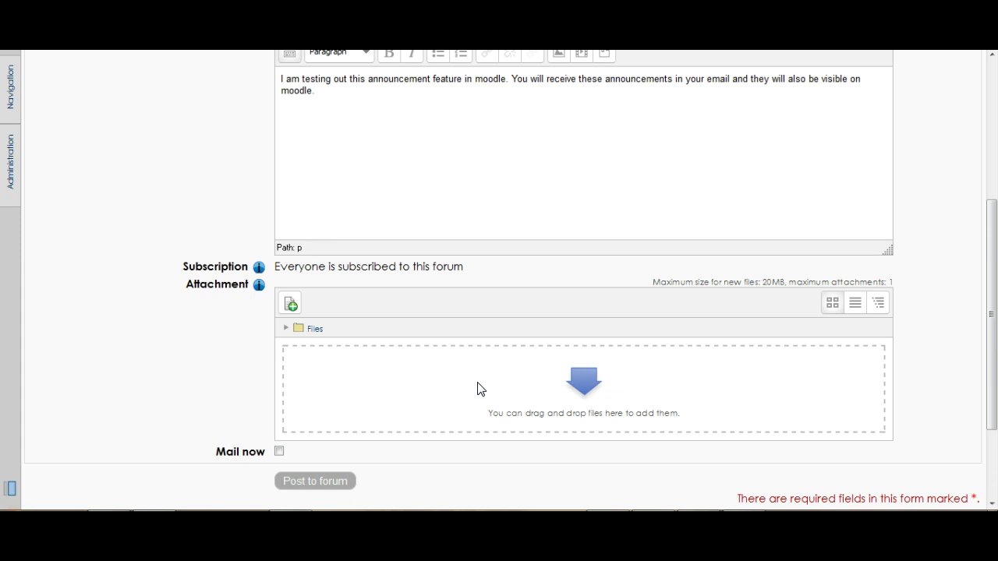
scroll(480, 389, down, 2)
scroll(480, 390, down, 1)
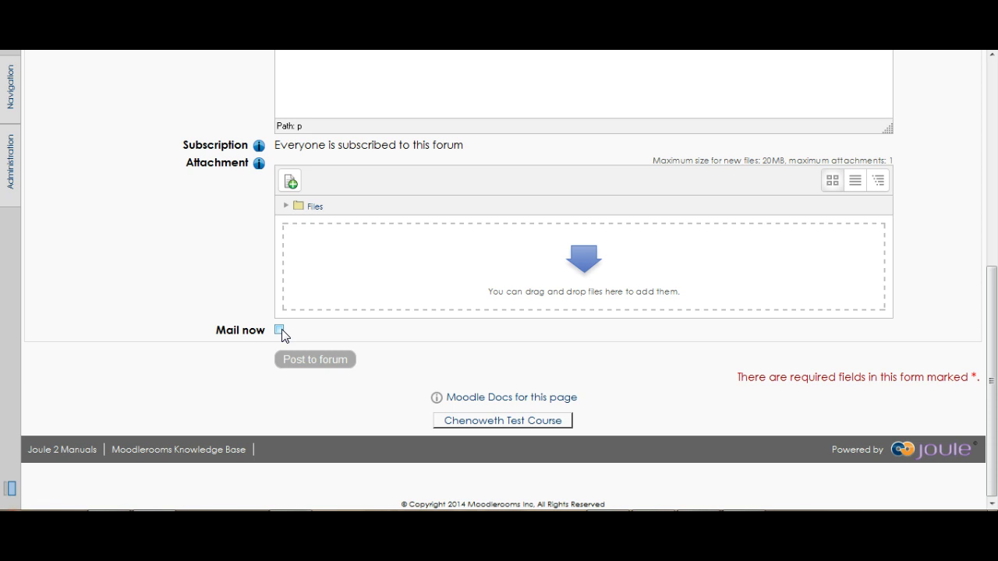
click(312, 361)
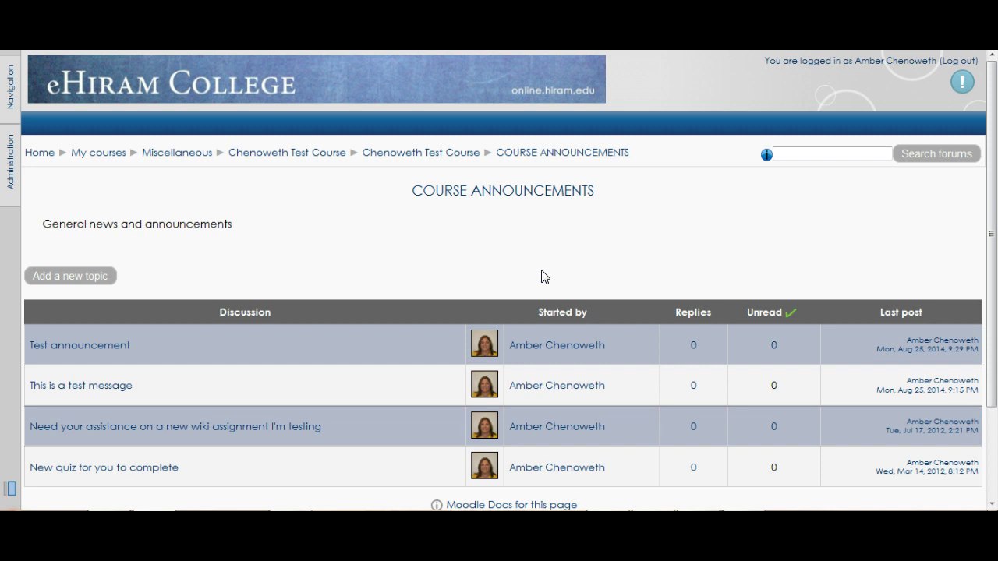
Open the 'Test announcement' discussion and delete it, confirming the removal.
click(105, 349)
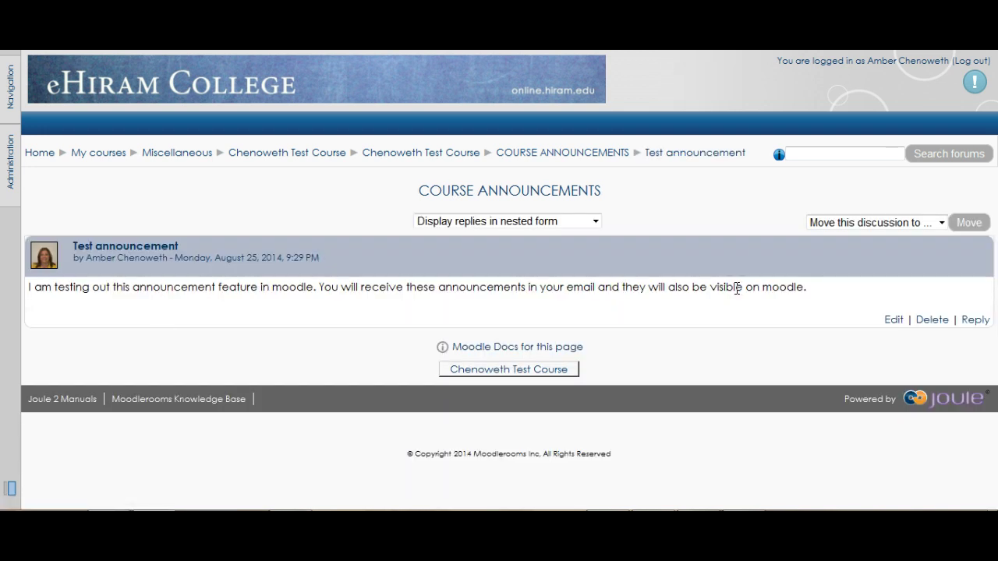
click(940, 322)
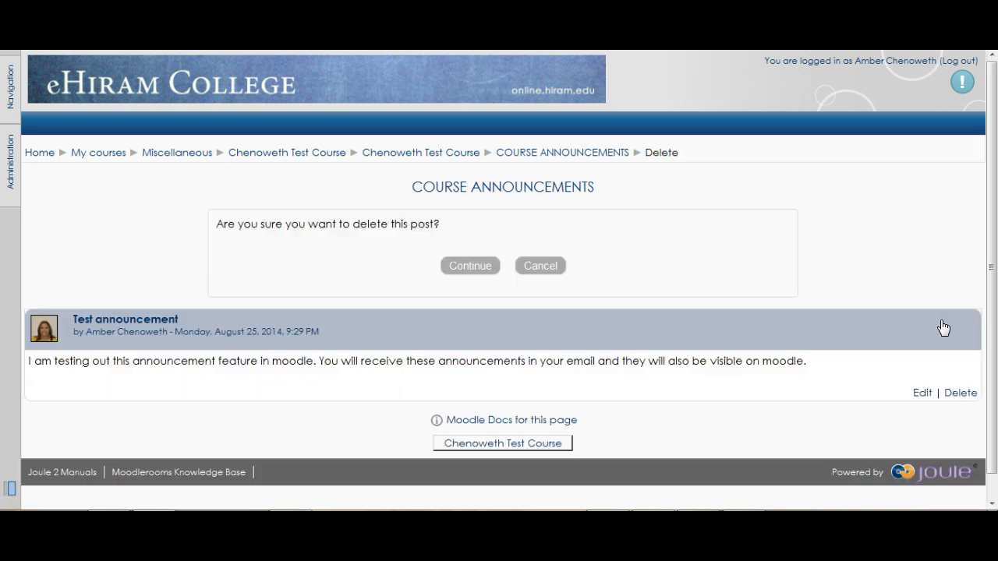
click(470, 269)
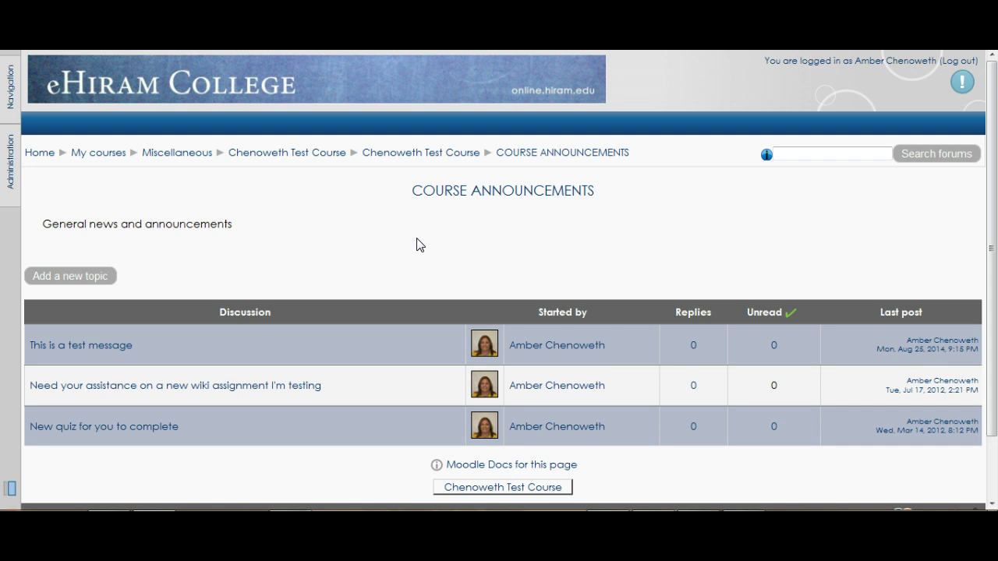
From the test course page, open Administration > Users > Enrolled users and review the list.
click(422, 158)
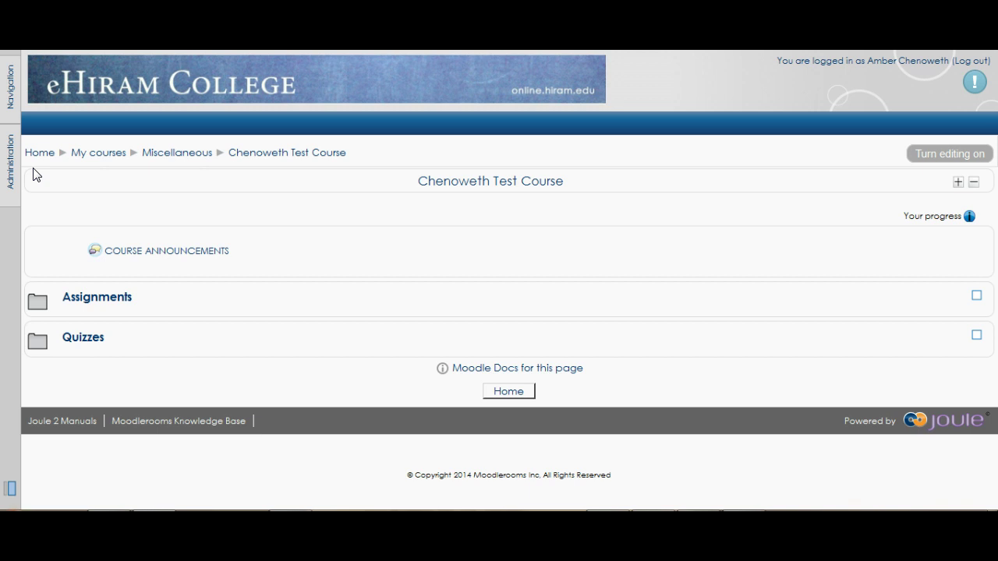
click(12, 170)
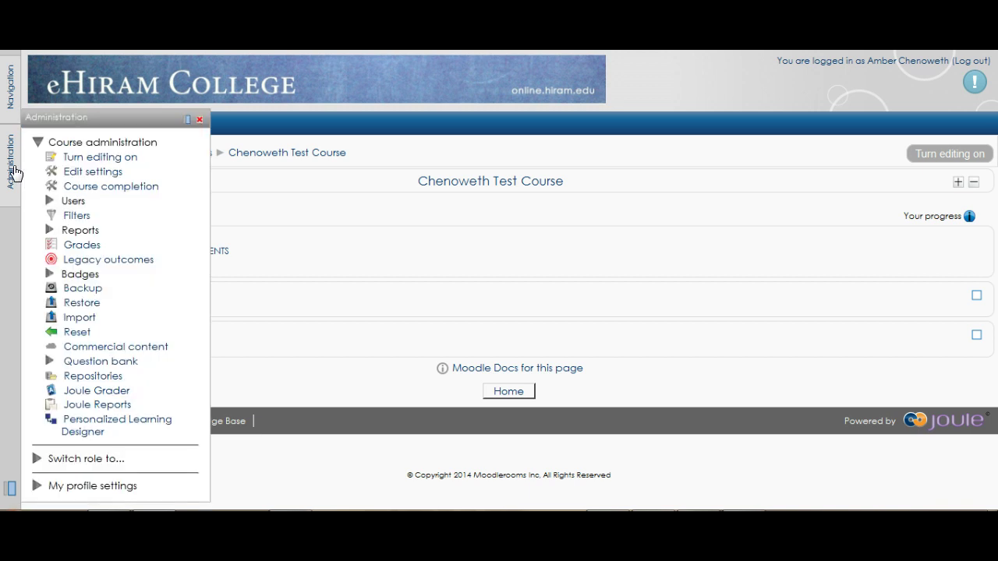
click(50, 200)
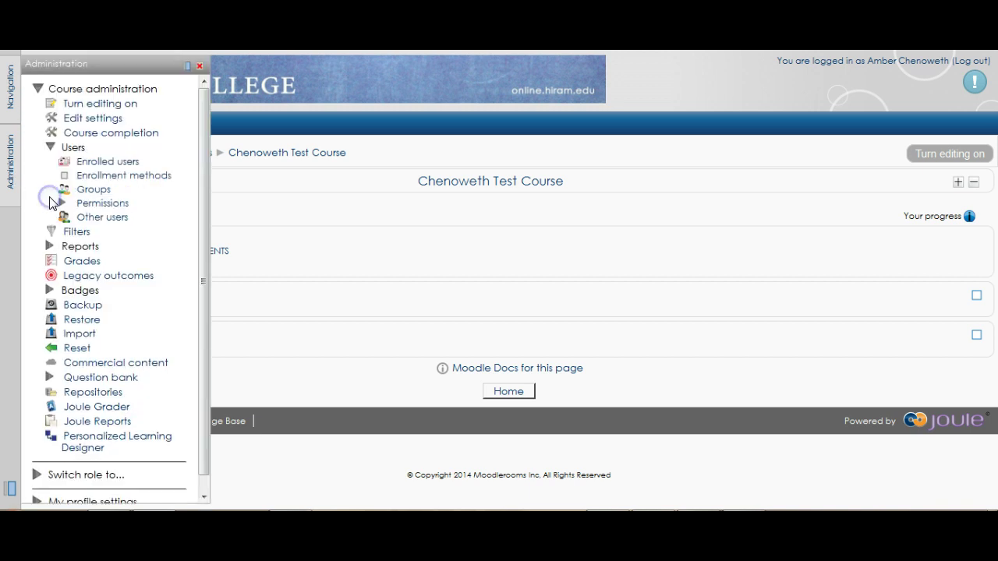
click(116, 162)
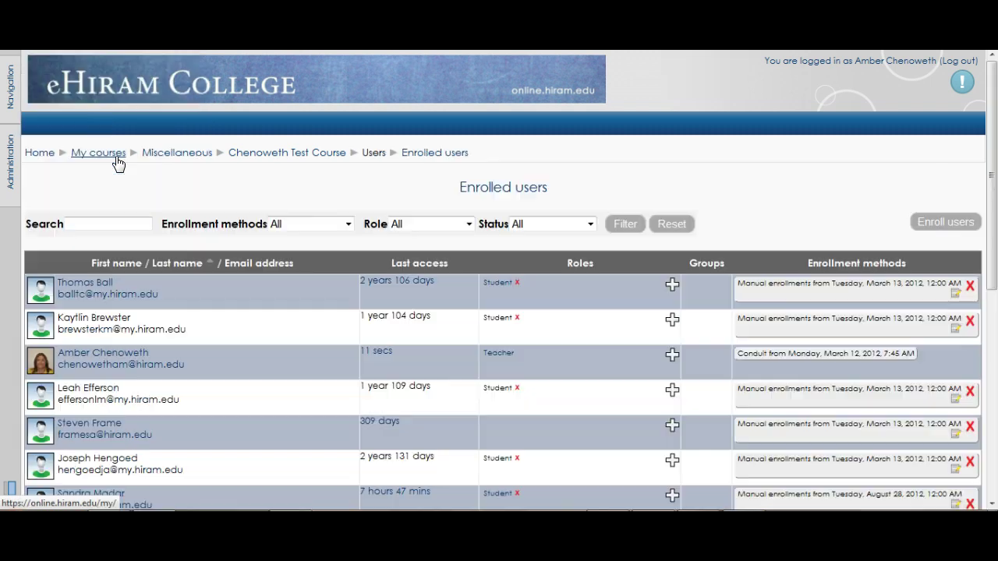
scroll(349, 328, down, 1)
scroll(348, 320, down, 1)
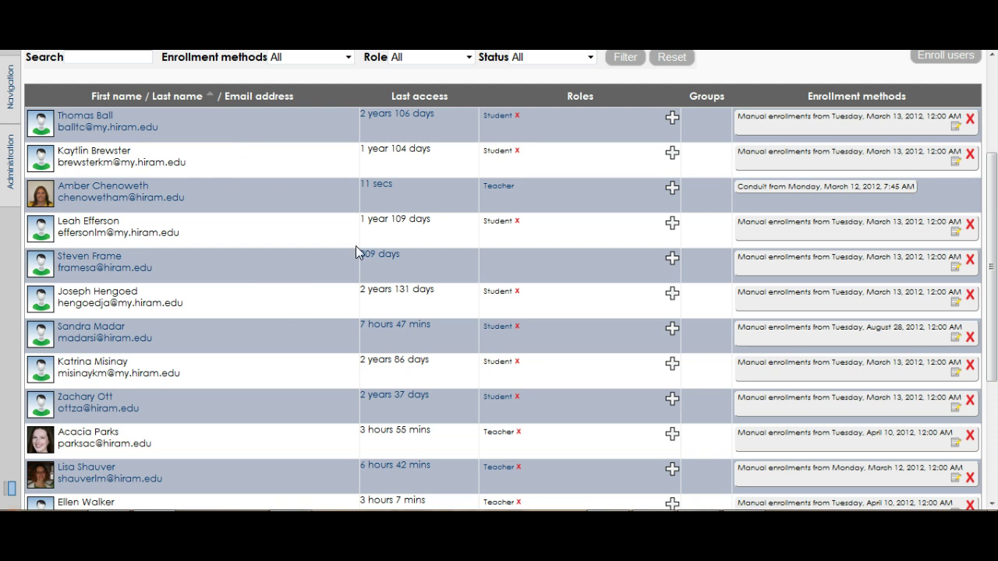
Open an enrolled student's profile and start a private message to them.
click(45, 373)
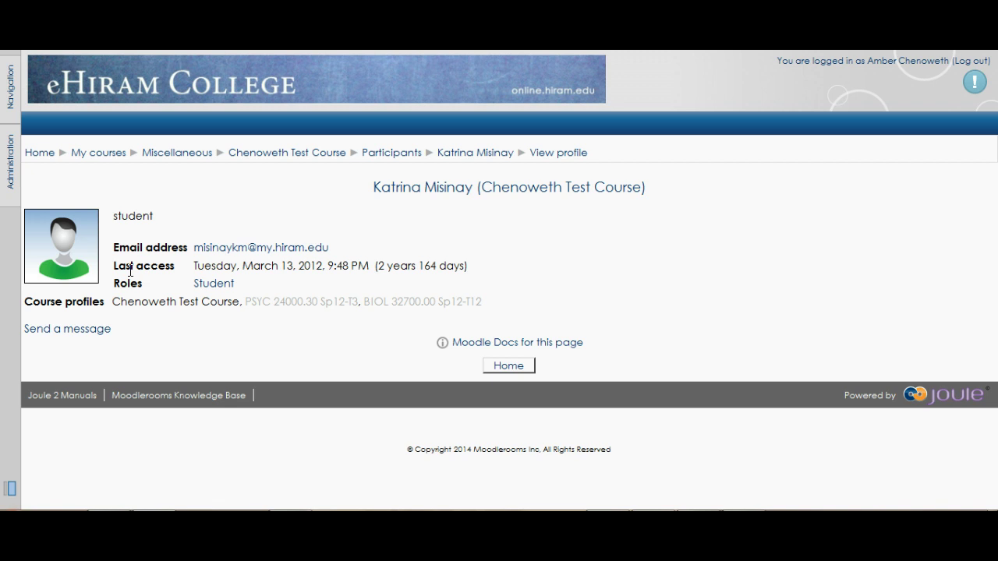
click(80, 331)
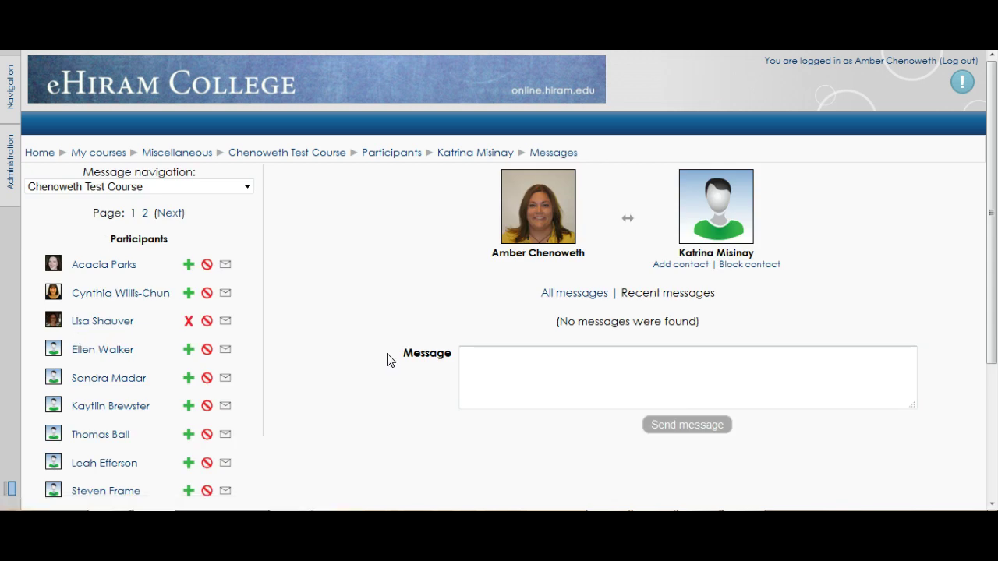
scroll(410, 347, down, 2)
scroll(623, 319, up, 2)
Write 'This is a test message.' in the message box and send it to the student.
click(639, 361)
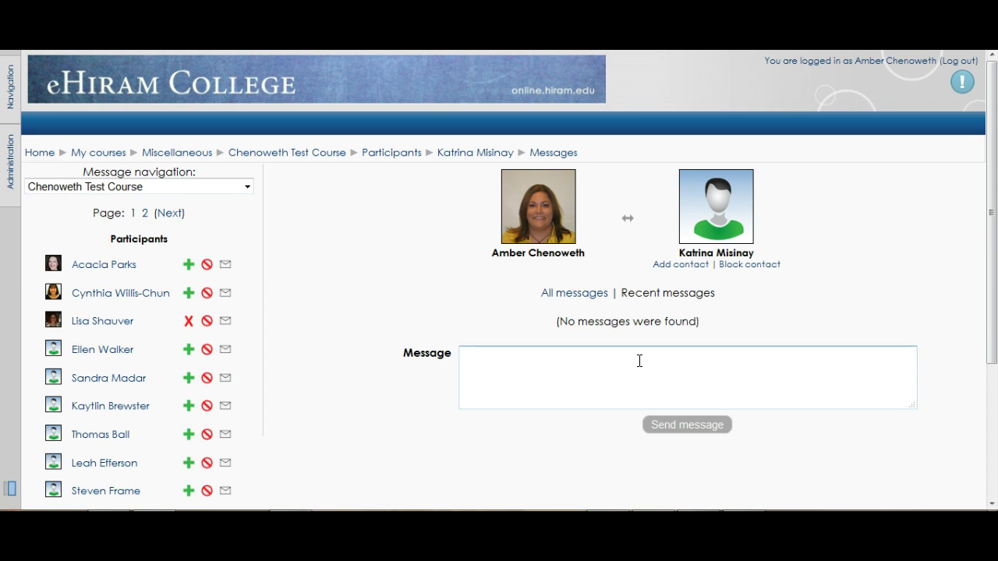
click(475, 355)
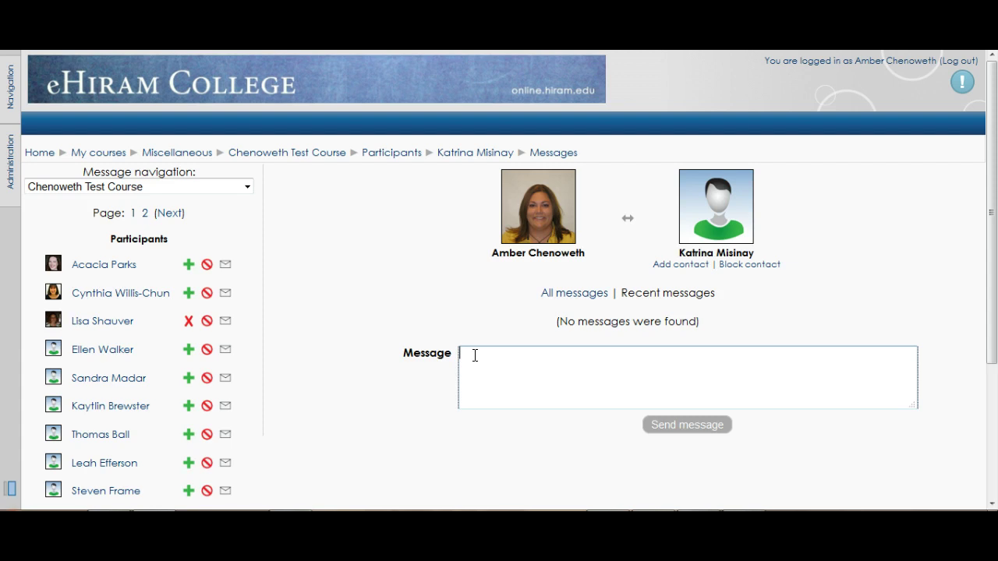
text(This is a test message.)
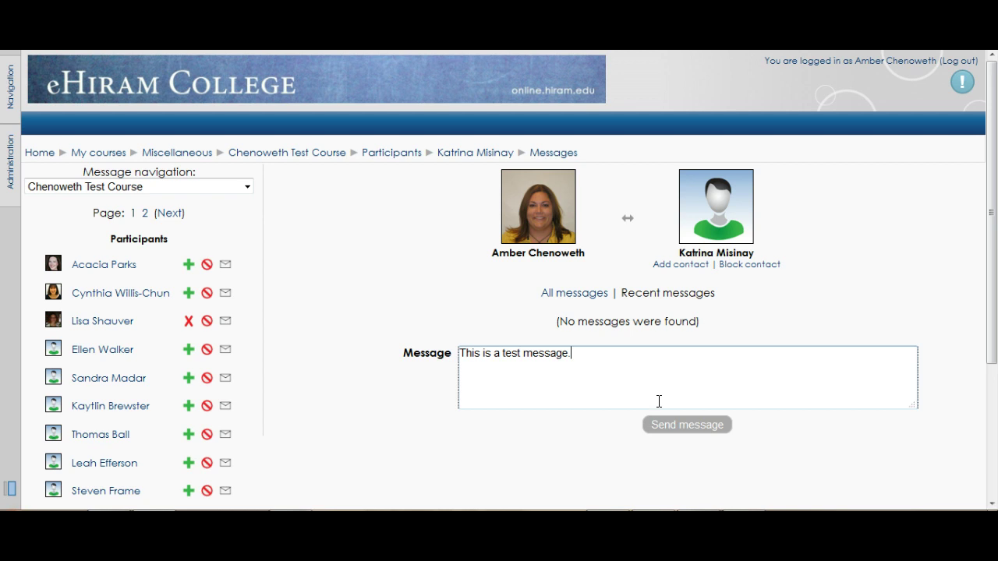
click(681, 430)
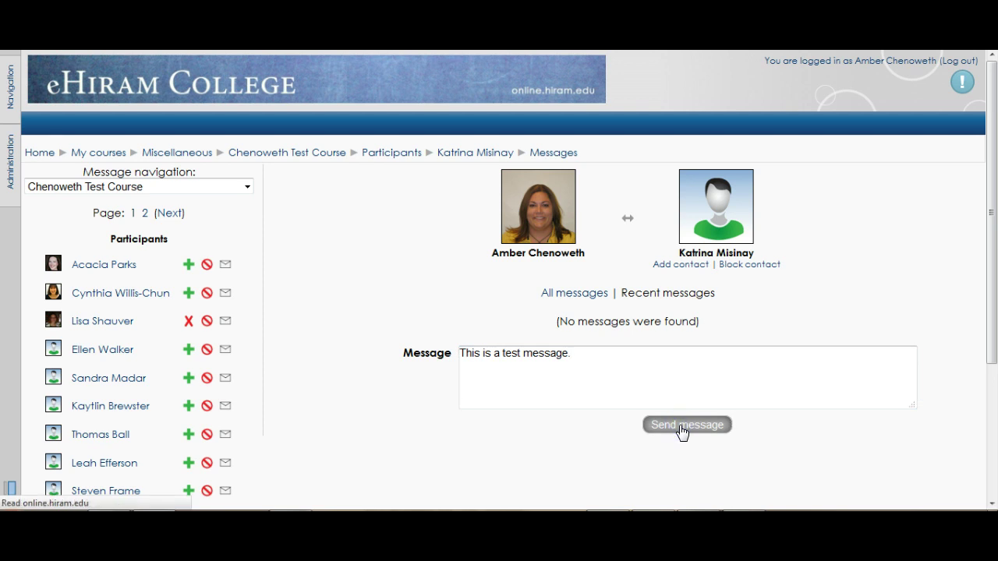